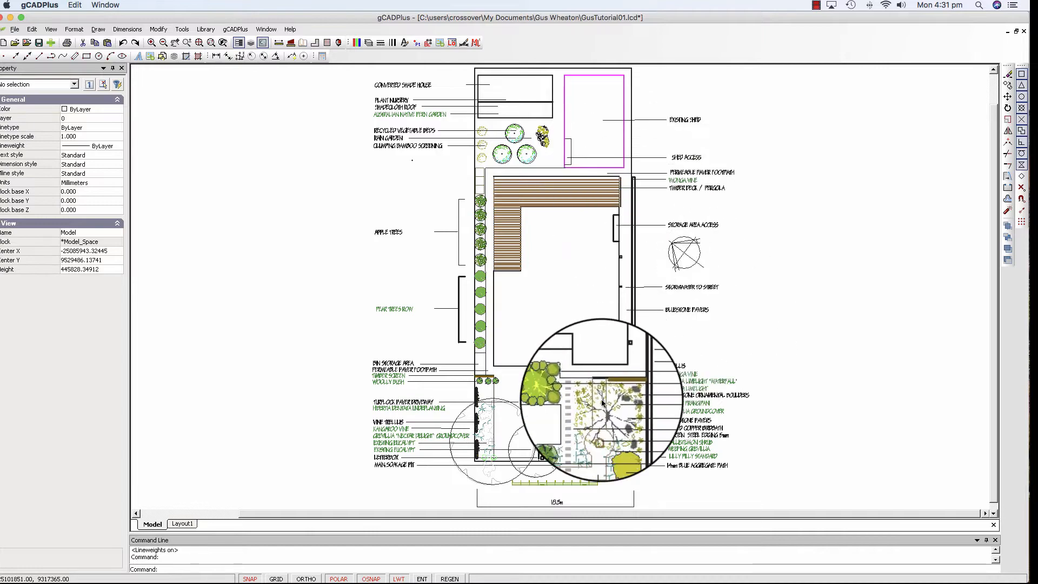
Measure the length of the scale bar below the site plan, starting from its 0 mark
scroll(602, 403, "up", 2)
scroll(602, 402, "up", 1)
middle_click_drag(598, 377, 590, 125)
scroll(541, 346, "up", 2)
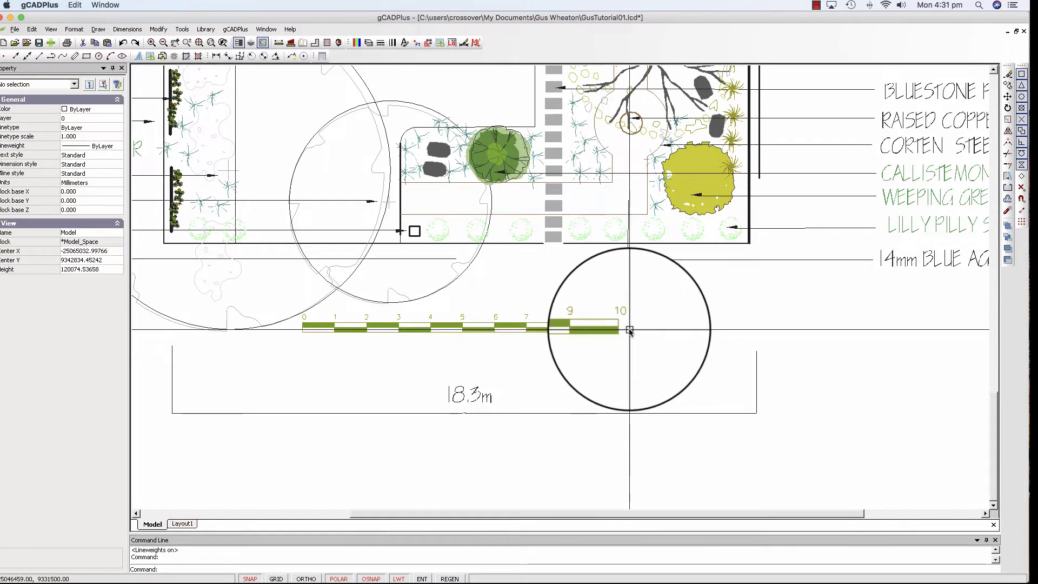
left_click(279, 44)
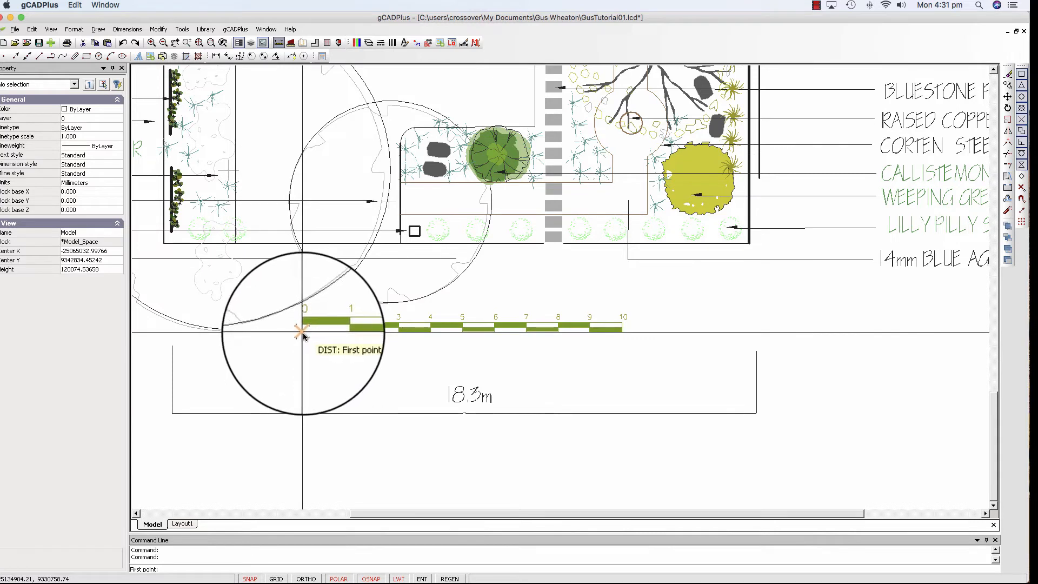
left_click(302, 333)
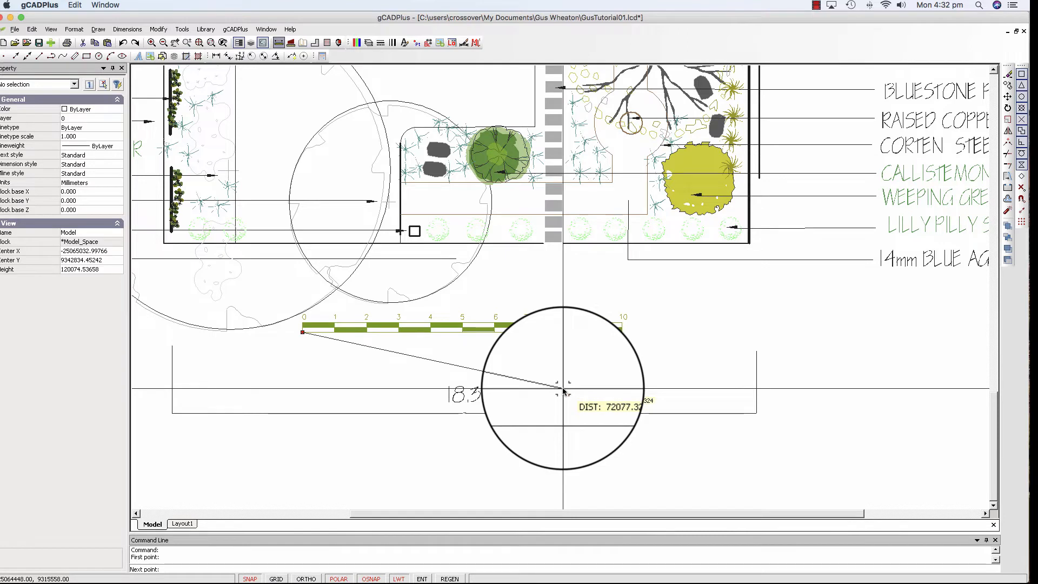
left_click(563, 388)
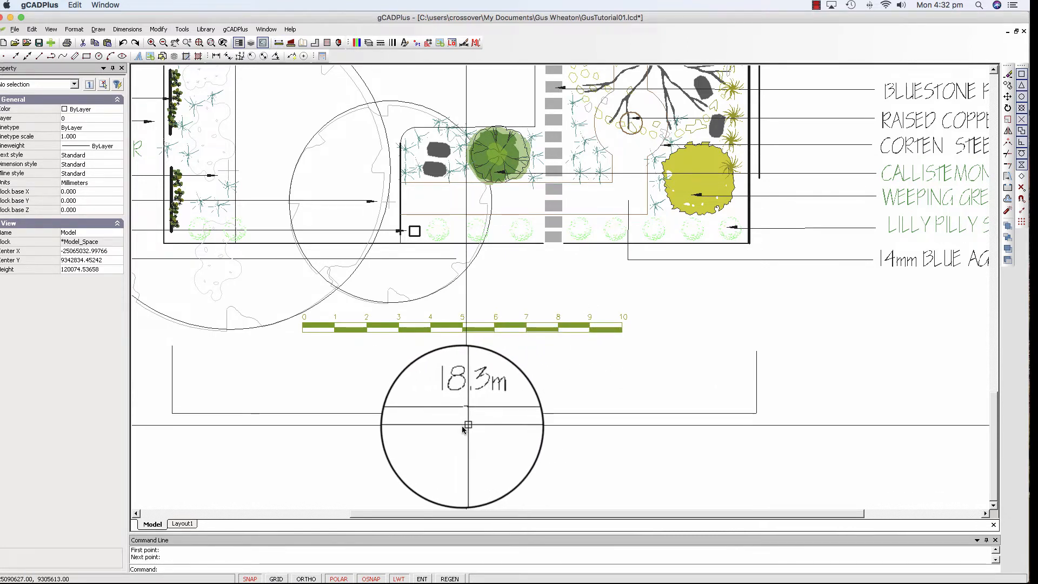
Repeat the distance measurement, starting from the front-left corner of the site boundary
right_click(538, 285)
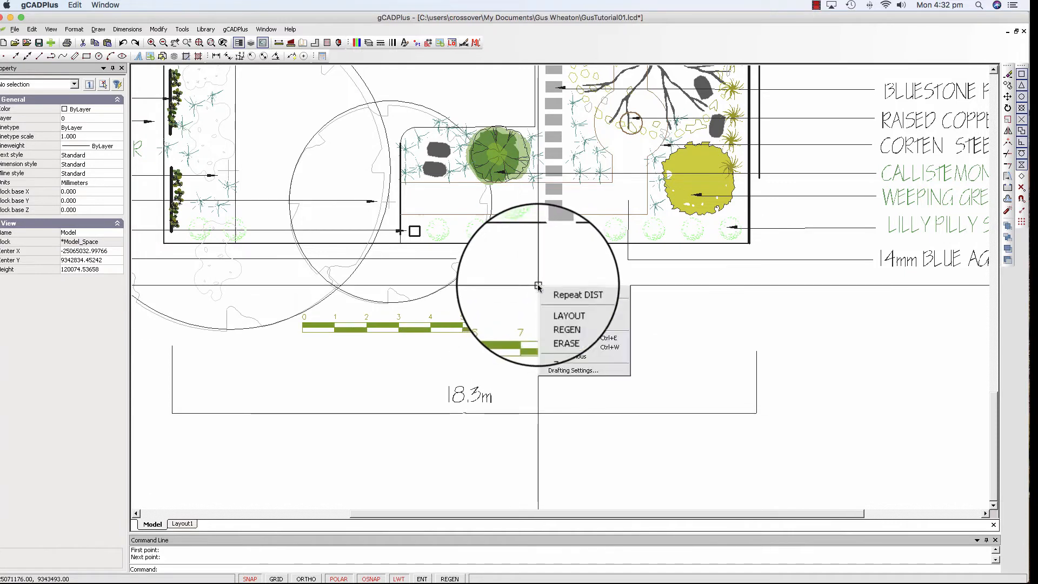
left_click(554, 292)
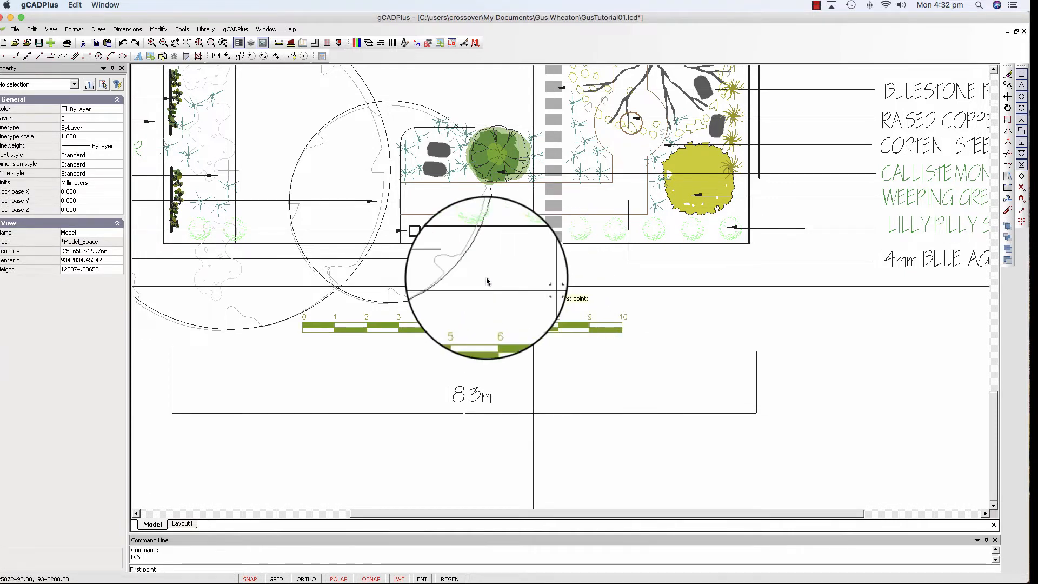
left_click(164, 243)
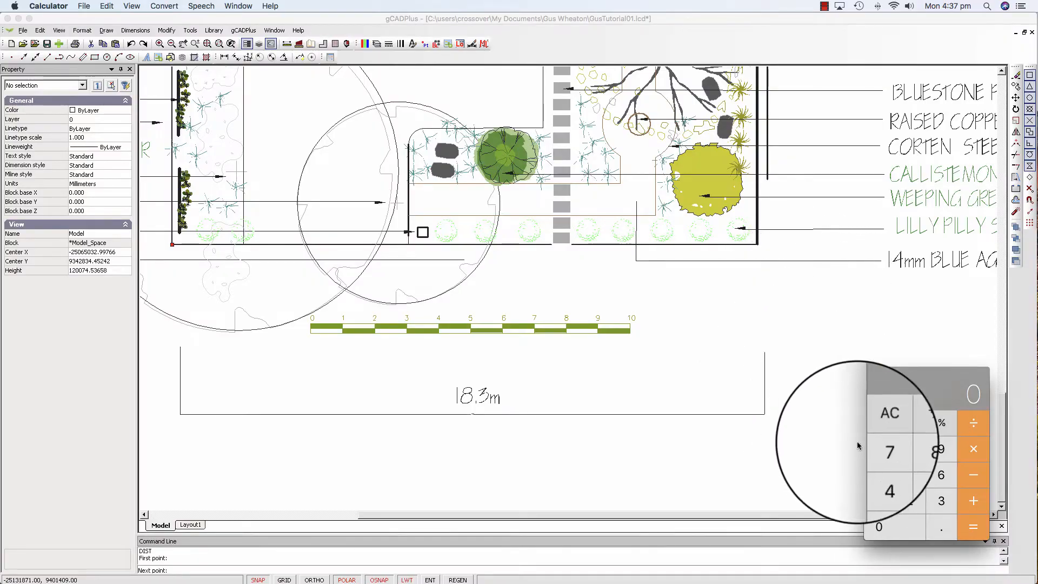
Switch to Calculator and divide 10000 by 86476 to work out the scale factor
left_click(878, 499)
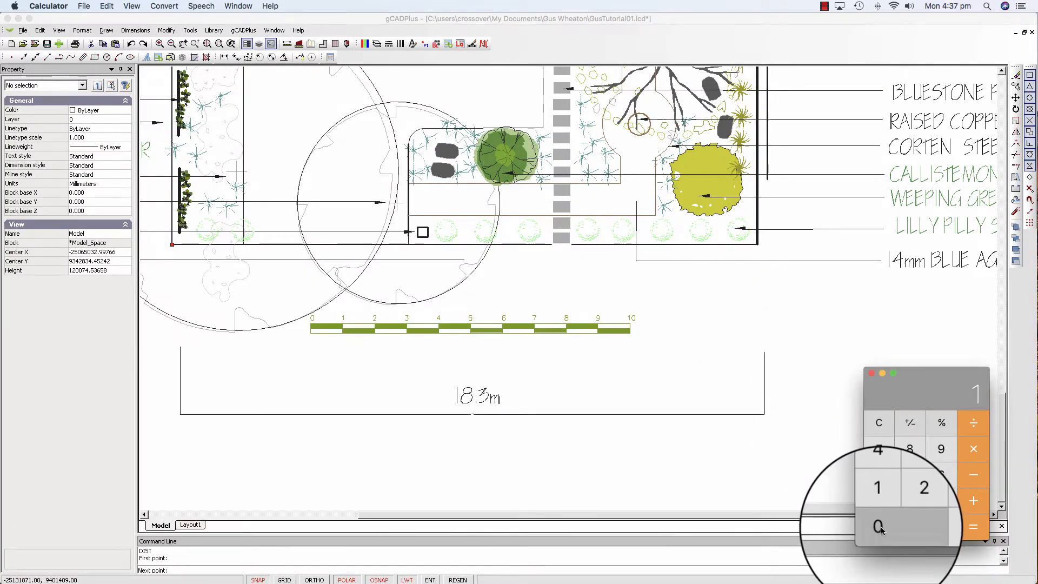
left_click(881, 529)
left_click(881, 528)
left_click(882, 529)
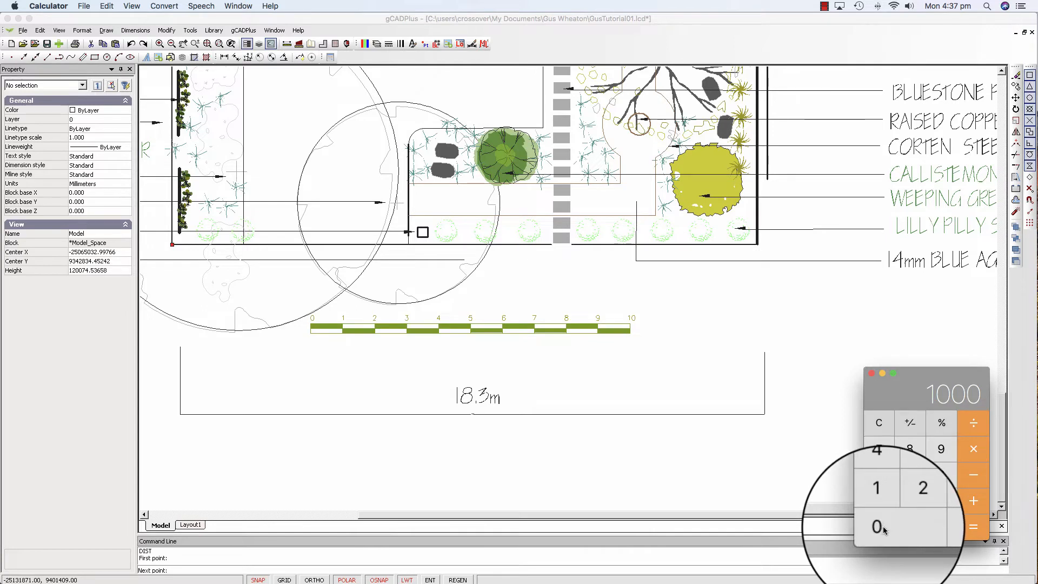
left_click(882, 529)
left_click(974, 424)
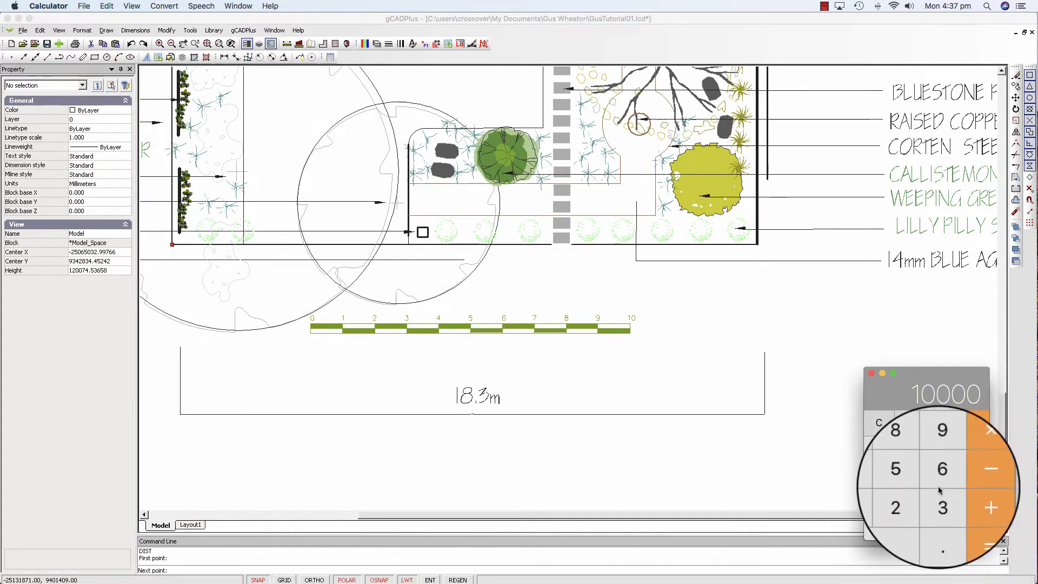
left_click(909, 453)
left_click(941, 478)
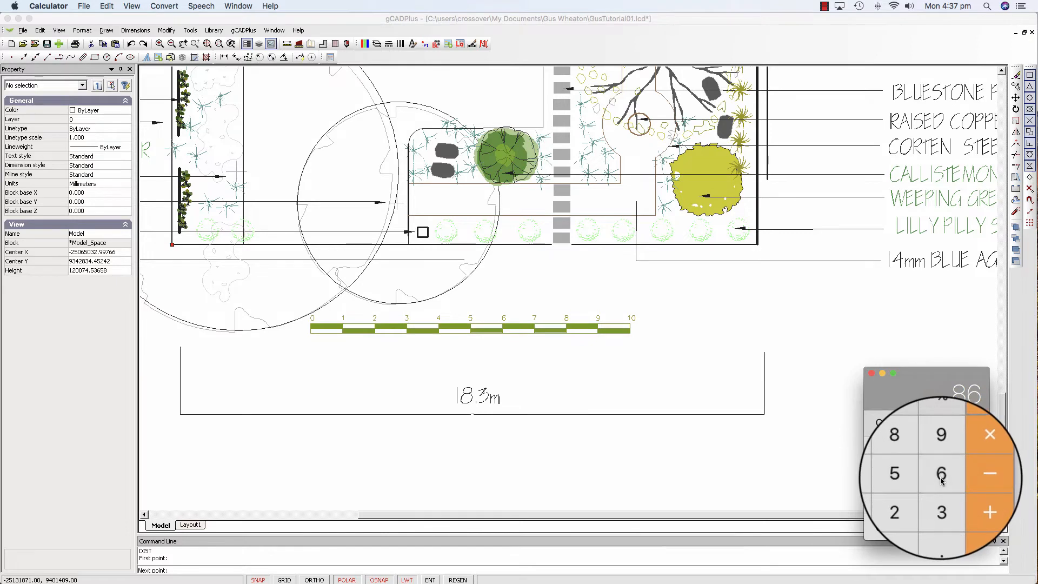
left_click(882, 475)
left_click(879, 449)
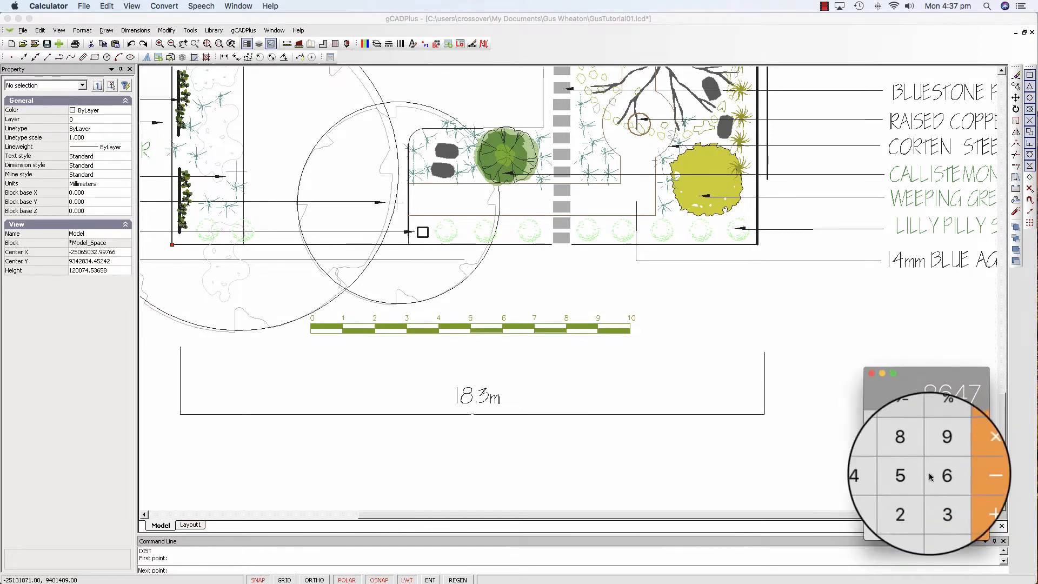
left_click(941, 474)
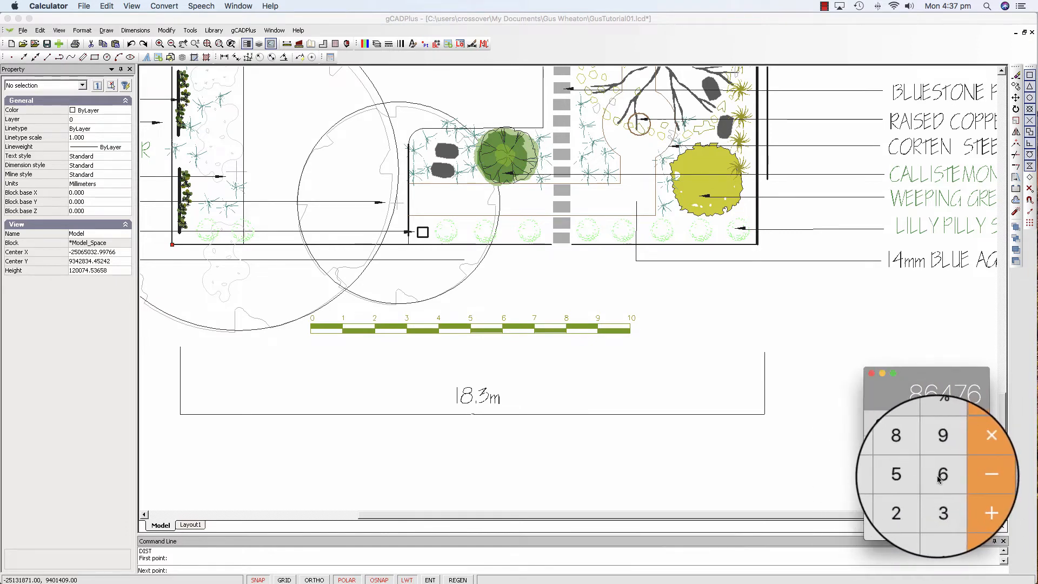
left_click(978, 532)
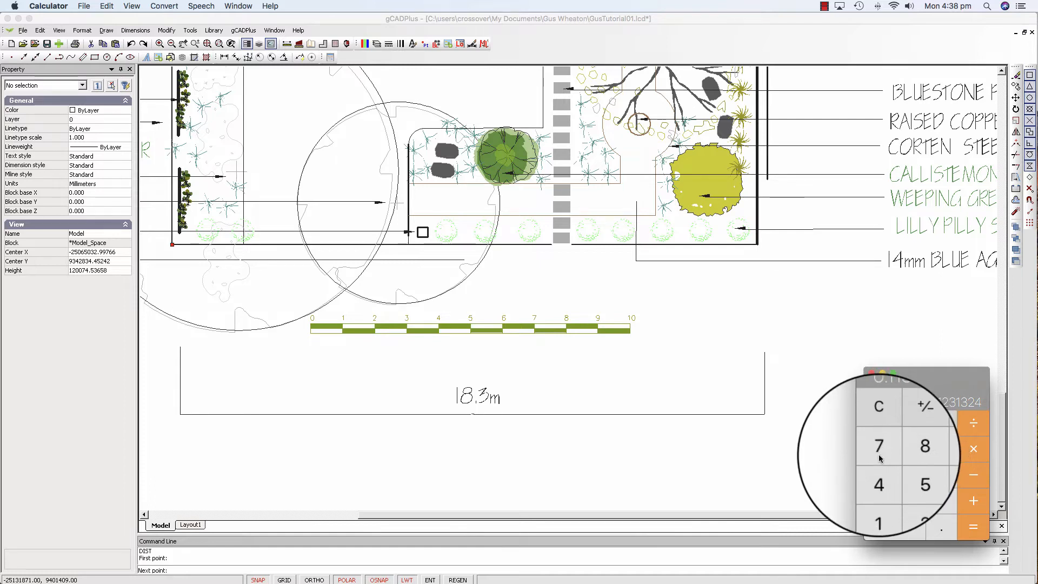
Return to gCADPlus, end the open distance measurement and show the full drawing extents
left_click(834, 435)
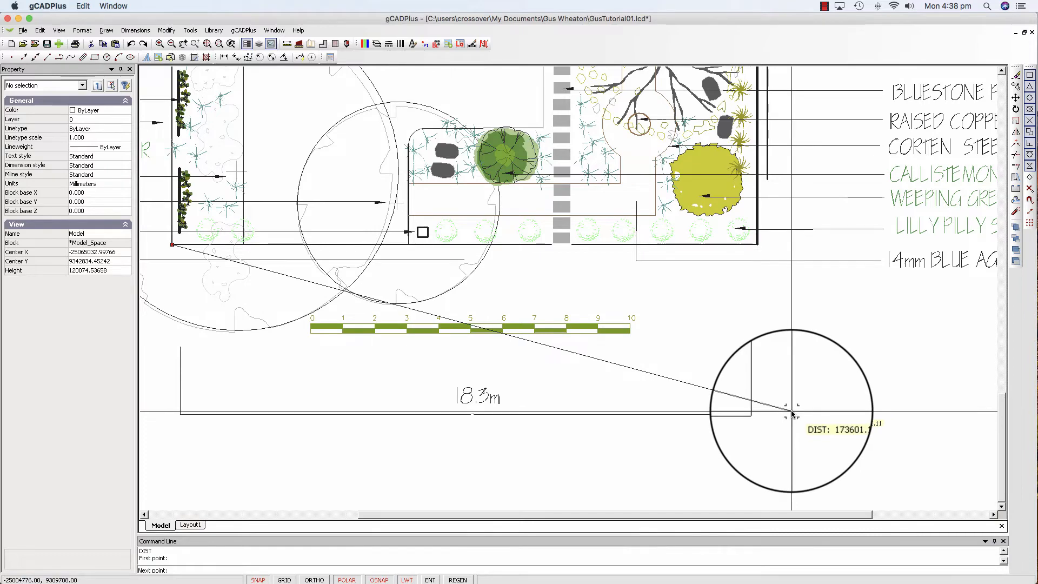
left_click(791, 412)
right_click(802, 411)
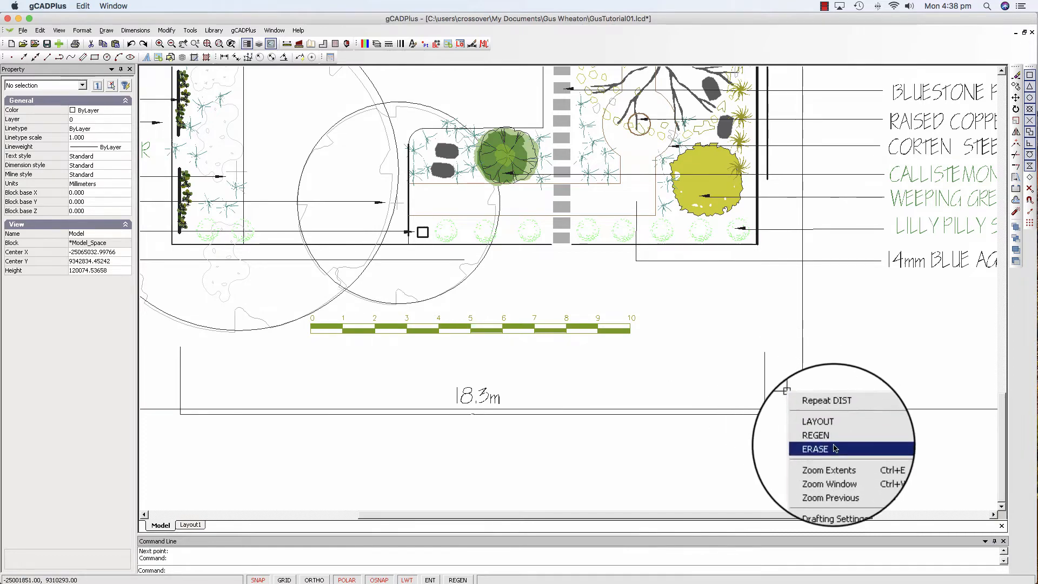
left_click(836, 461)
Look through the drawing's layers in the Layer Properties Manager and close it
scroll(832, 473, "down", 3)
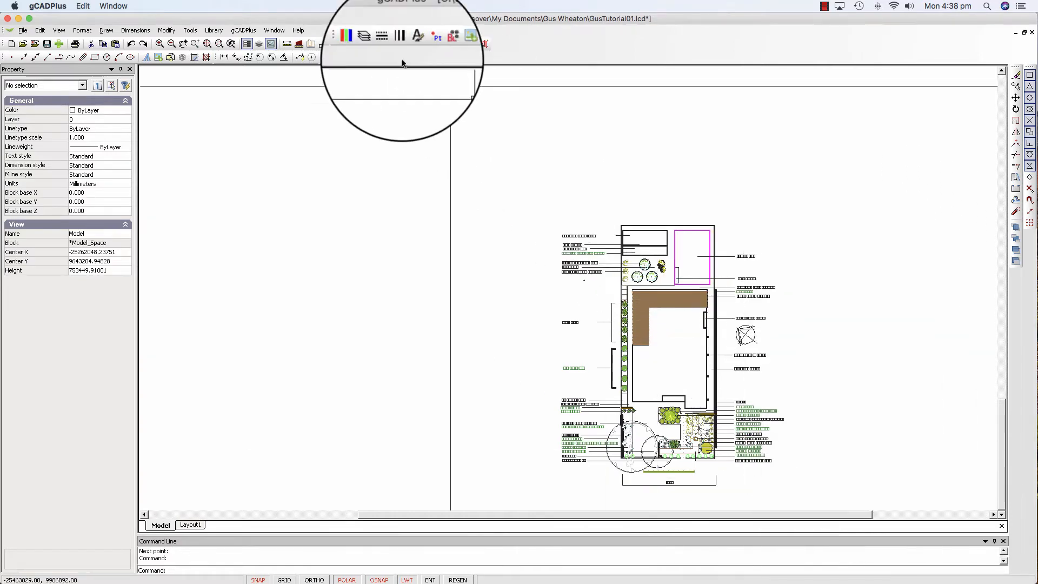
left_click(377, 44)
scroll(462, 293, "down", 5)
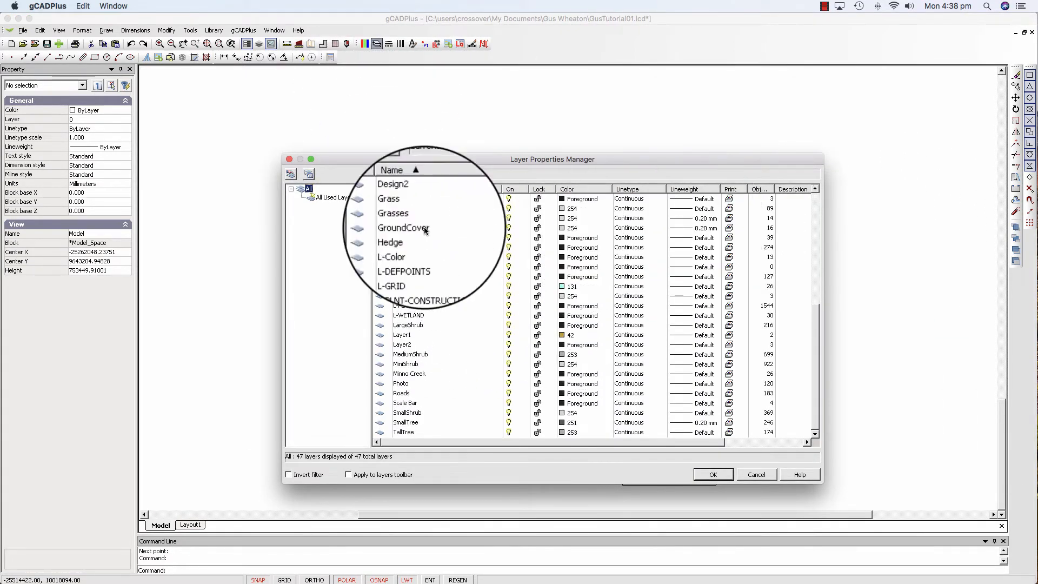
left_click(291, 159)
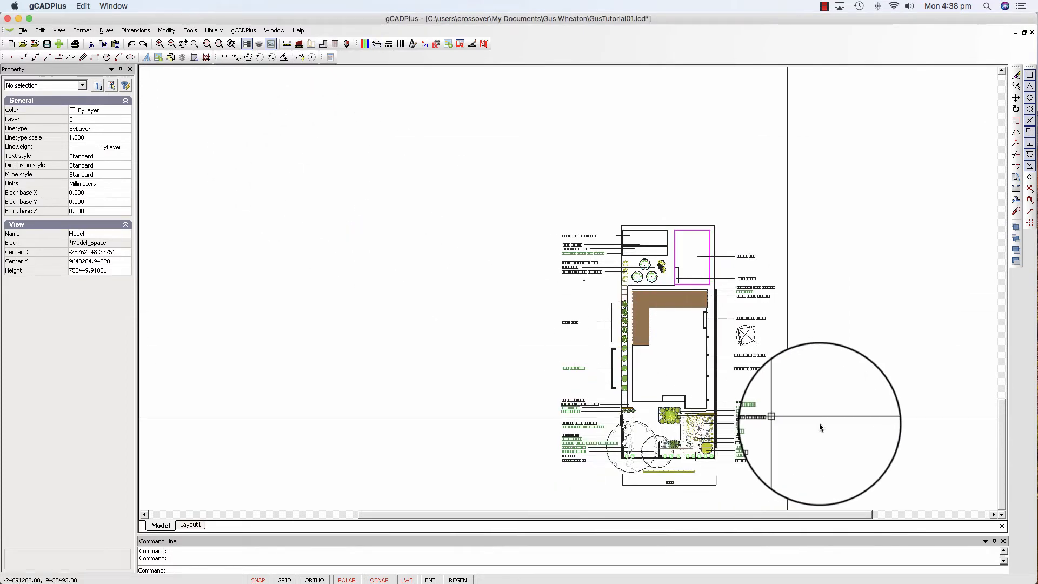
Select every object in the drawing and scale it by a factor of 0.1156 from base point 0,0
left_click(812, 497)
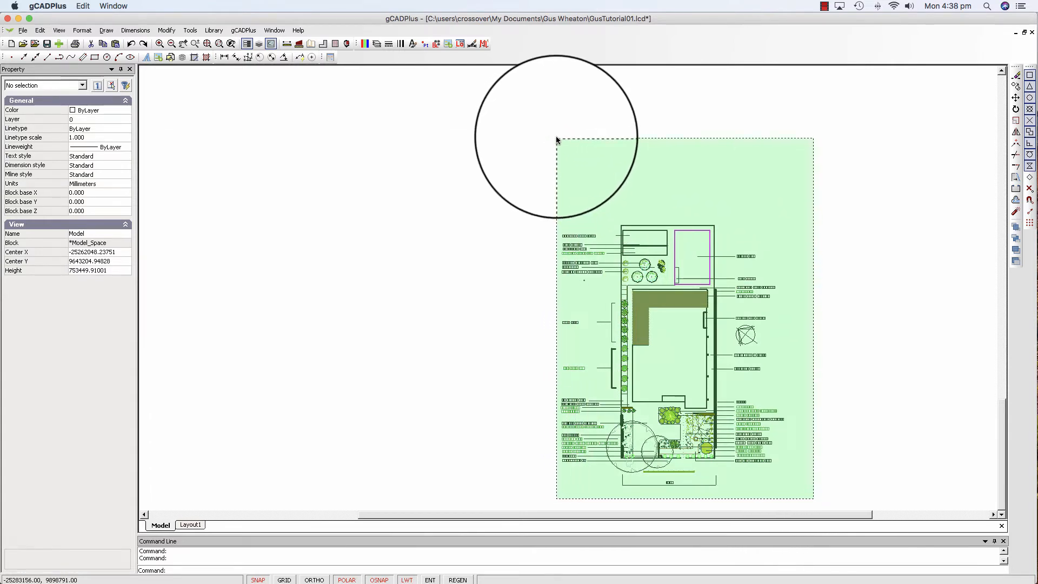
key("Escape")
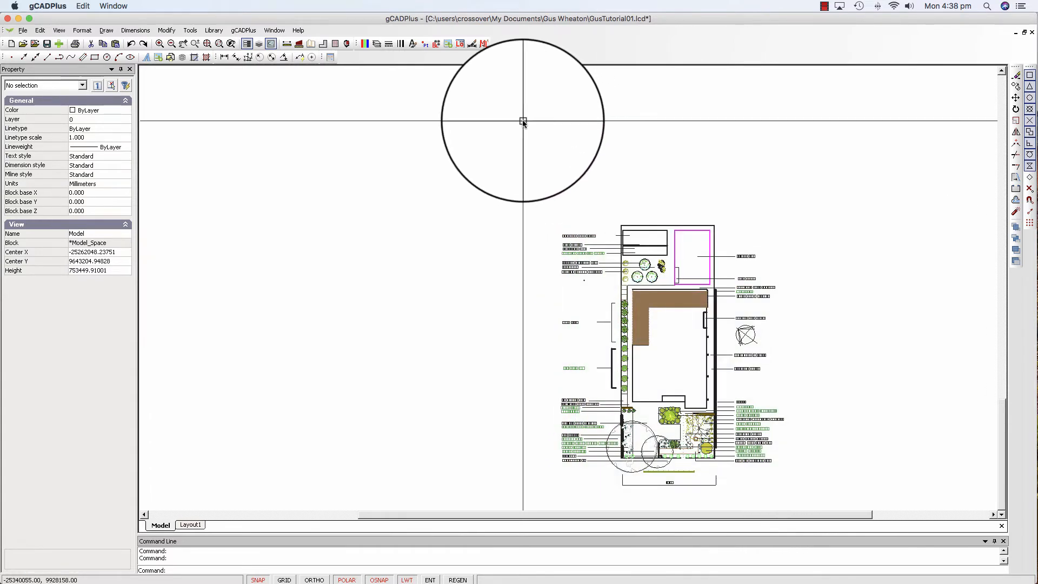
left_click(195, 31)
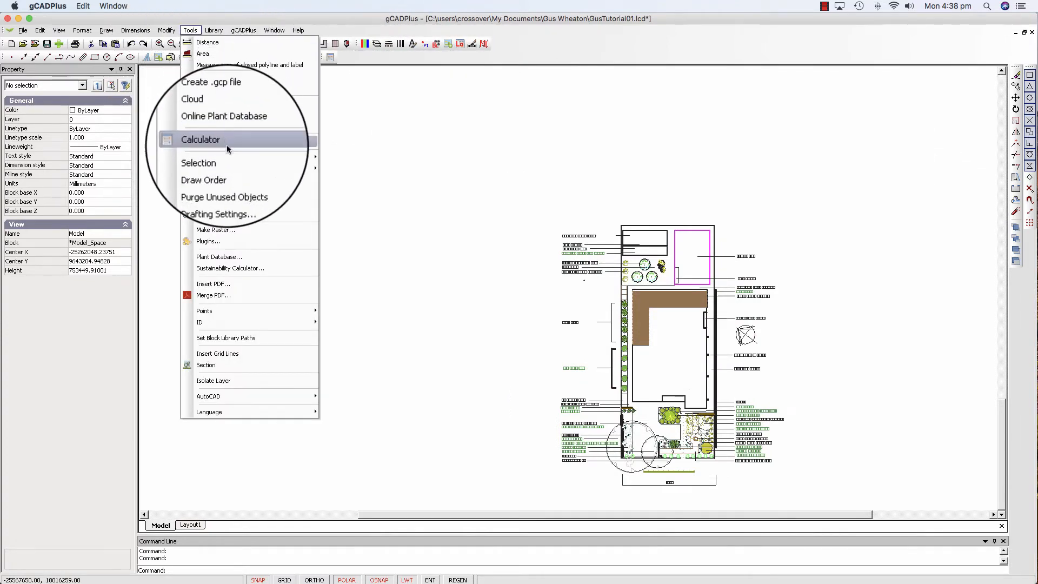
mouse_move(308, 157)
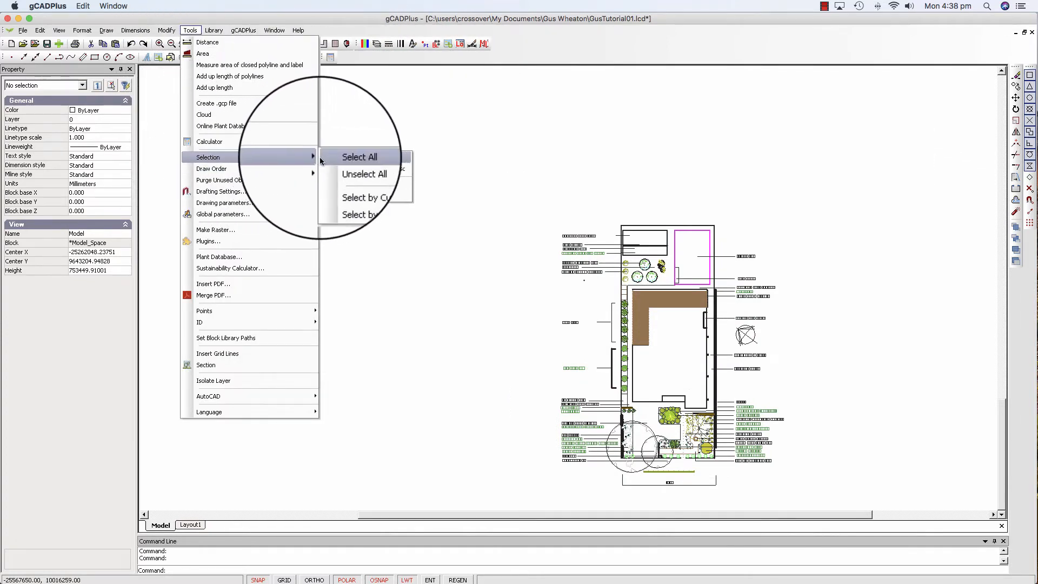
left_click(330, 155)
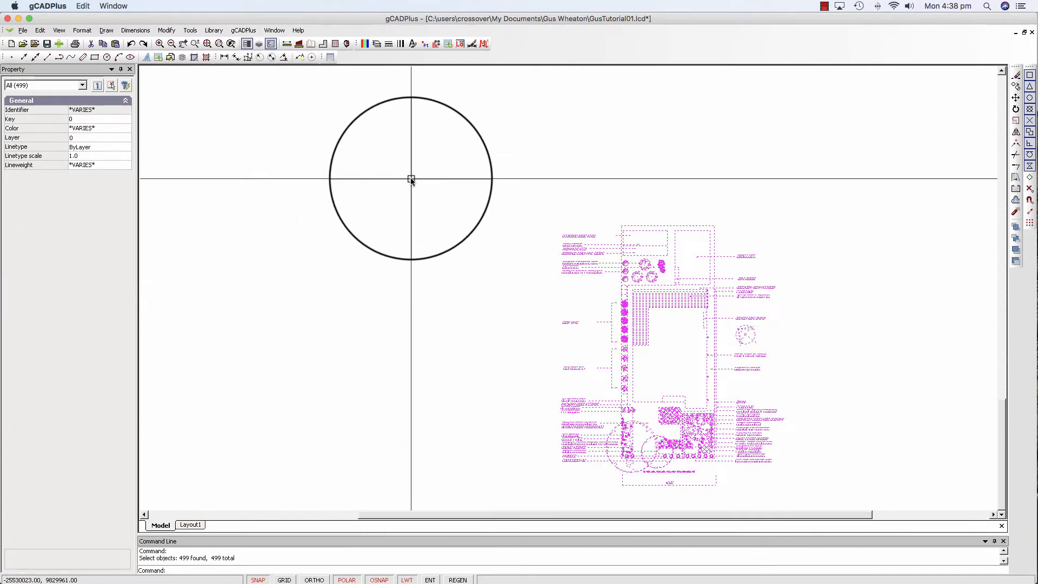
right_click(411, 179)
left_click(433, 247)
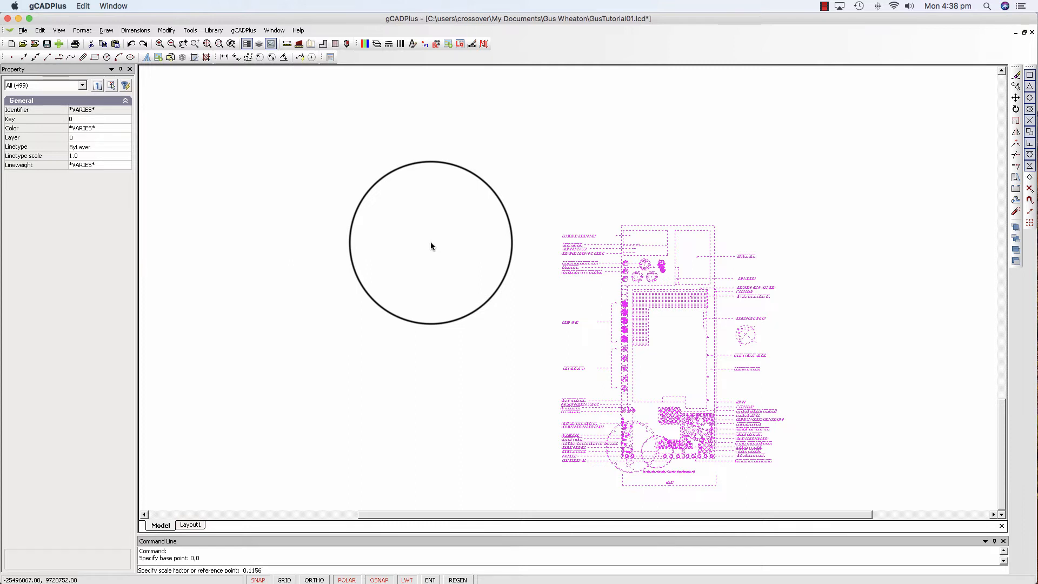
key("Return")
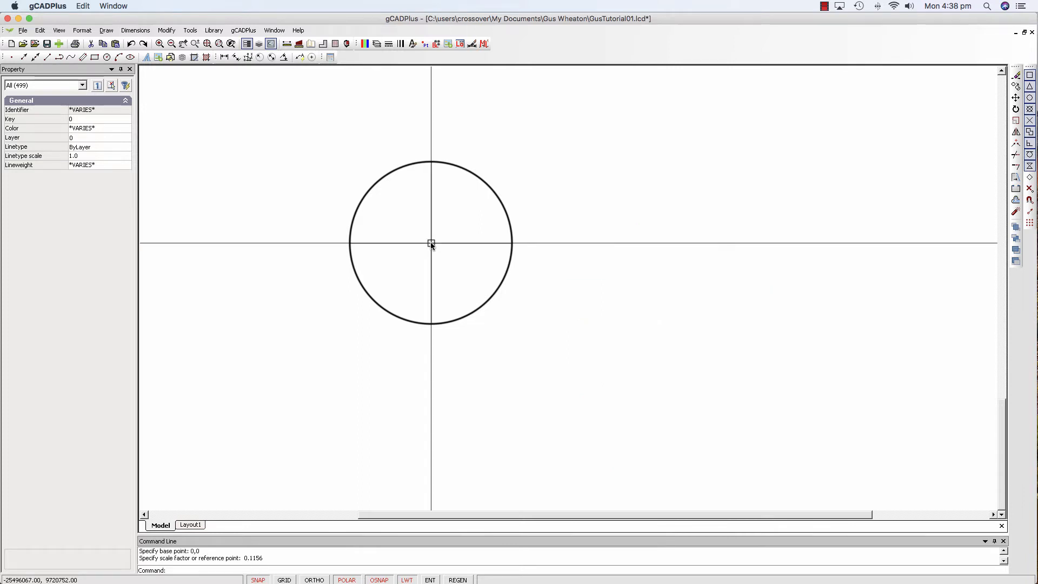
Clear the selection and zoom to the extents of the rescaled drawing
right_click(430, 244)
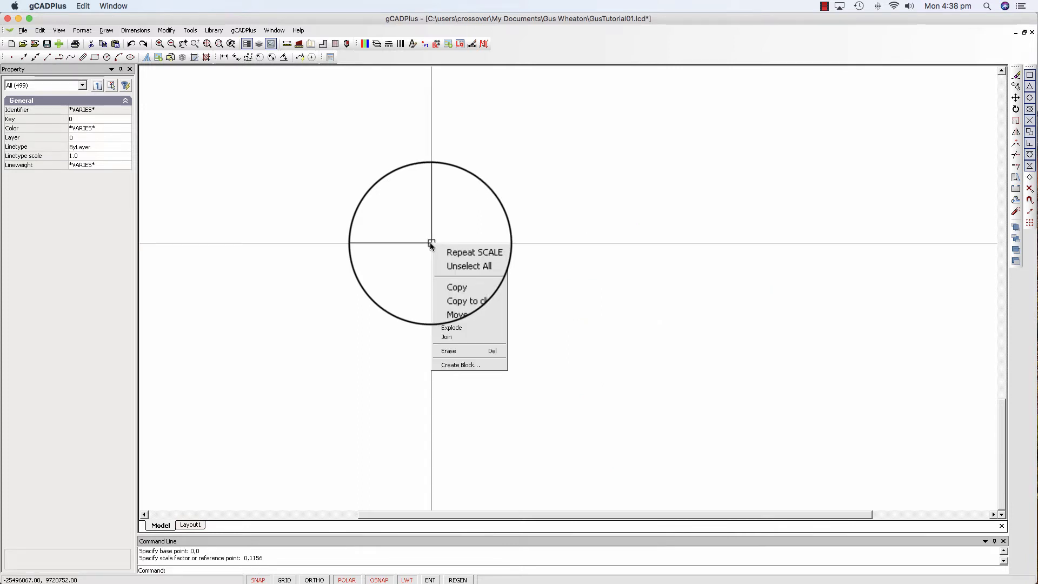
left_click(455, 261)
right_click(455, 261)
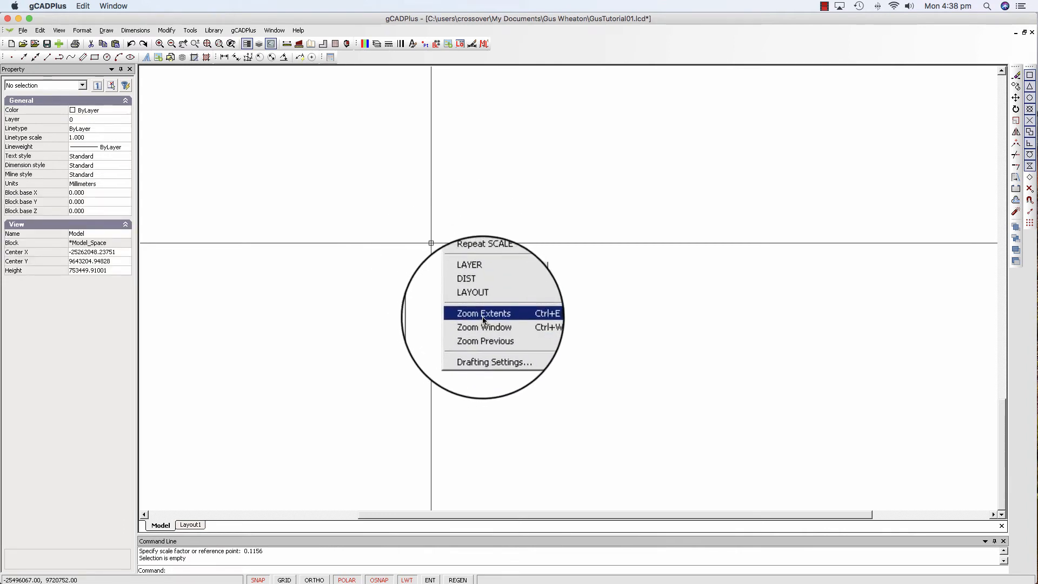
left_click(483, 320)
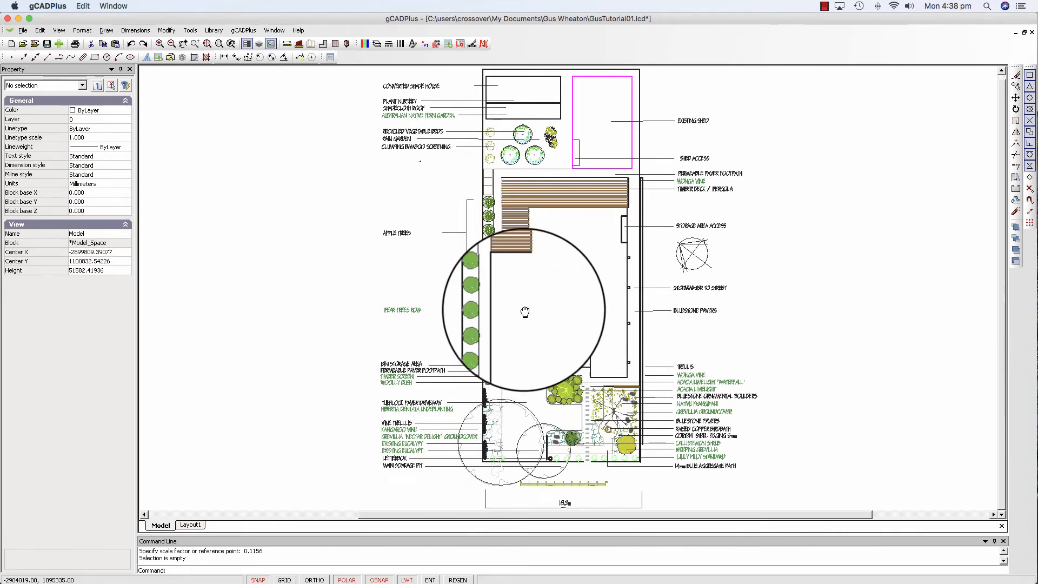
Measure the rescaled scale bar from its 0 mark to its 10 mark to check the drawing's scale
scroll(531, 368, "up", 5)
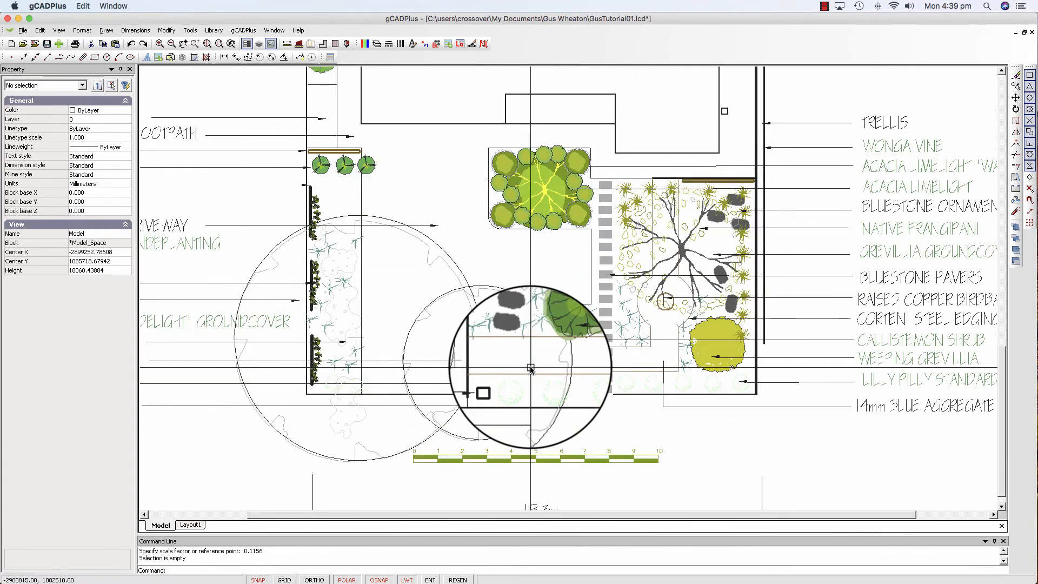
middle_click_drag(539, 319, 552, 162)
scroll(523, 276, "up", 2)
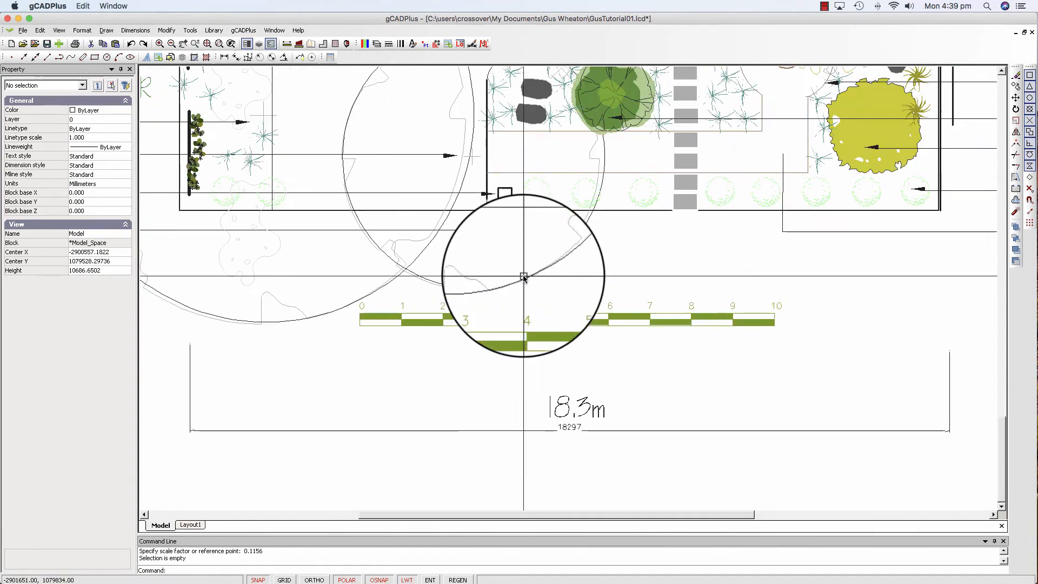
left_click(287, 44)
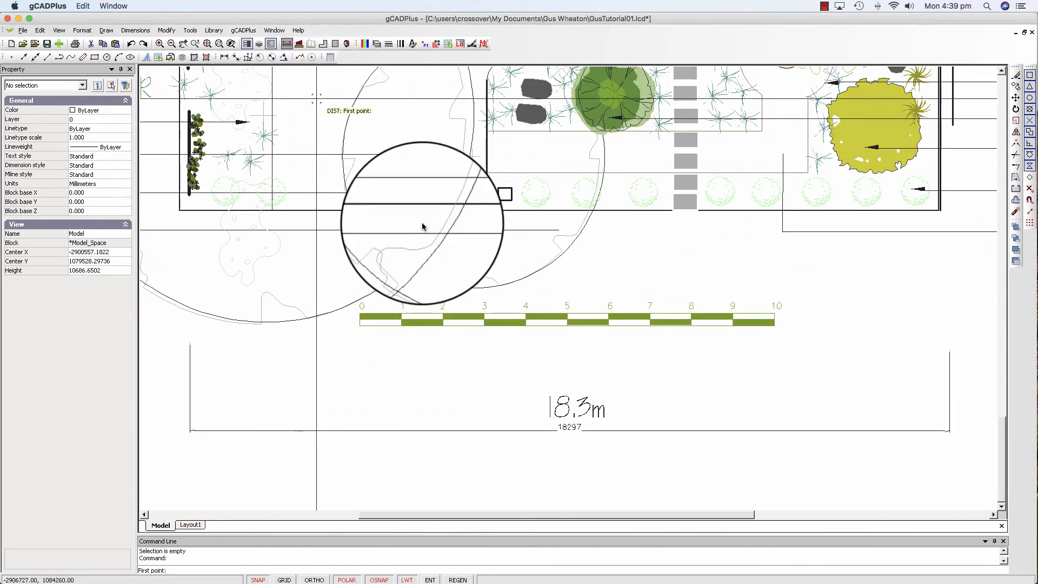
left_click(359, 325)
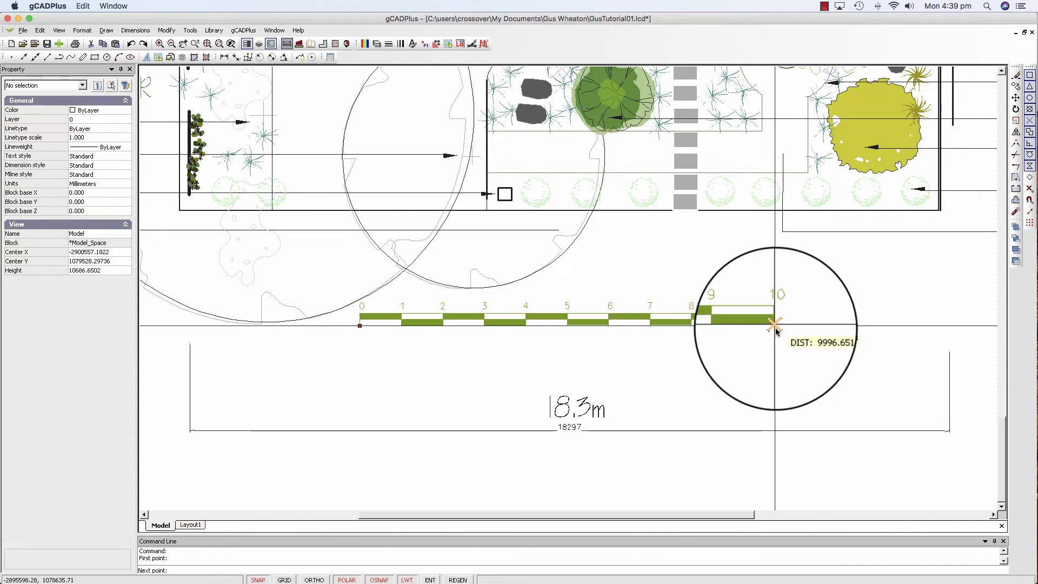
left_click(774, 326)
scroll(734, 364, "down", 3)
scroll(734, 364, "down", 2)
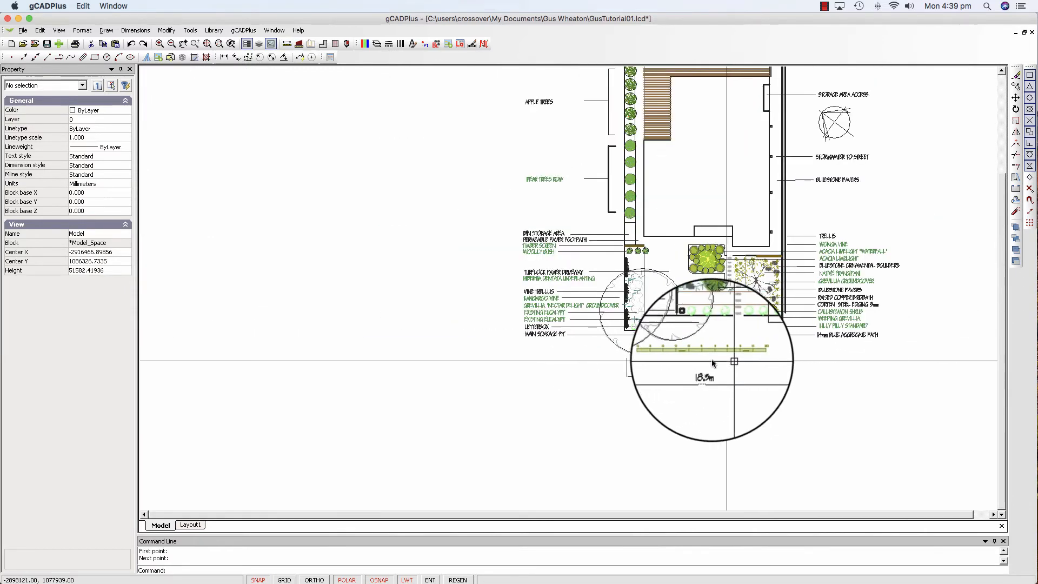
middle_click_drag(734, 324, 530, 332)
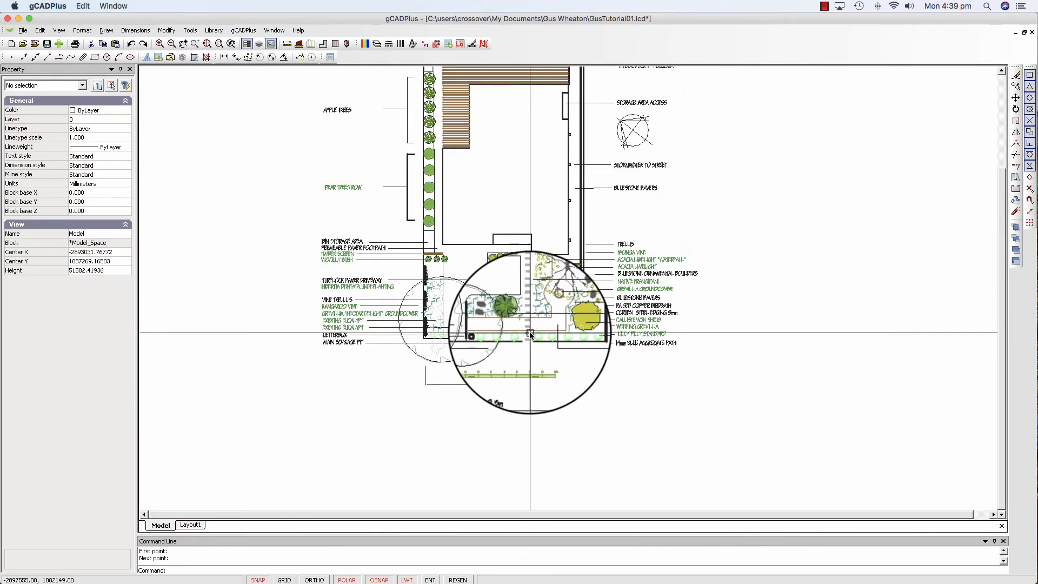
Turn off object snap so the lowest tree in the pear tree row can be measured freely
scroll(427, 222, "up", 2)
scroll(426, 221, "up", 4)
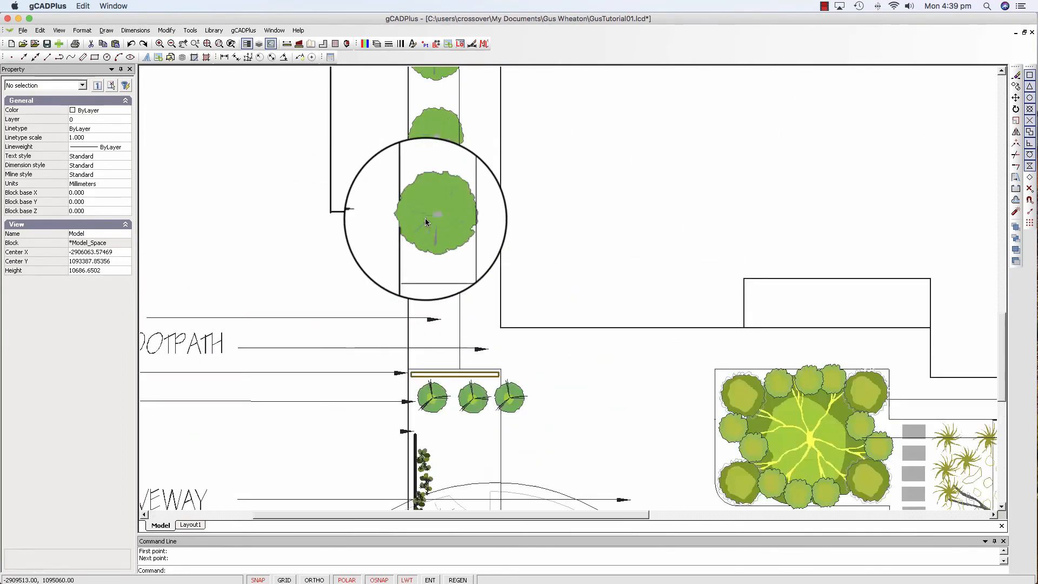
scroll(426, 222, "up", 1)
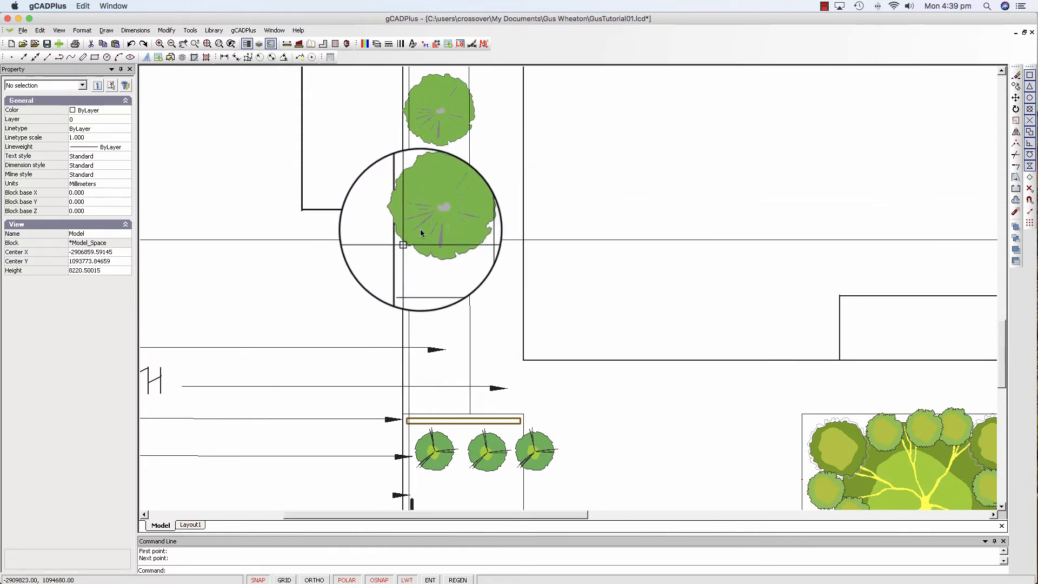
left_click(288, 45)
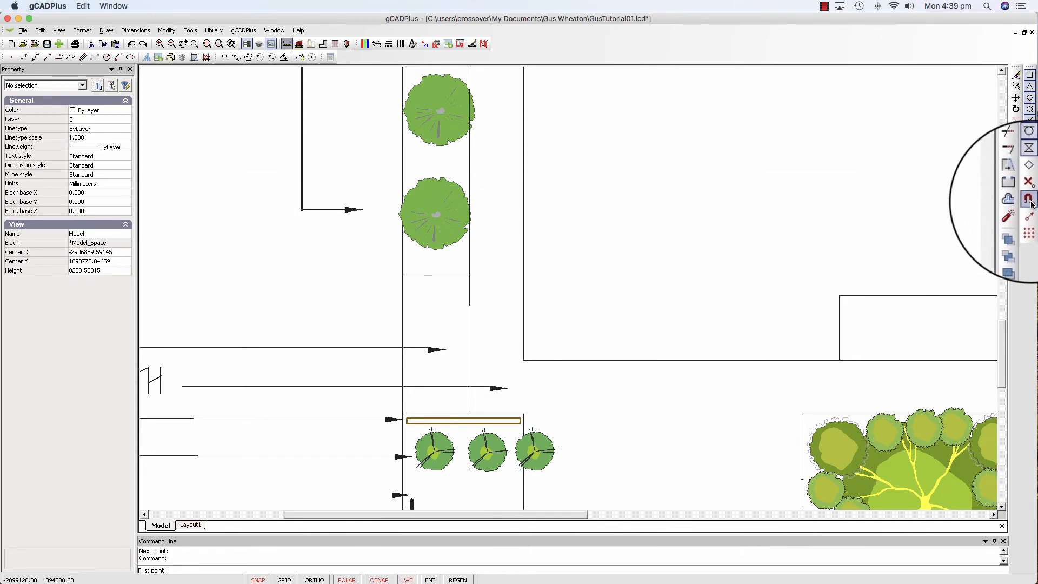
left_click(1030, 200)
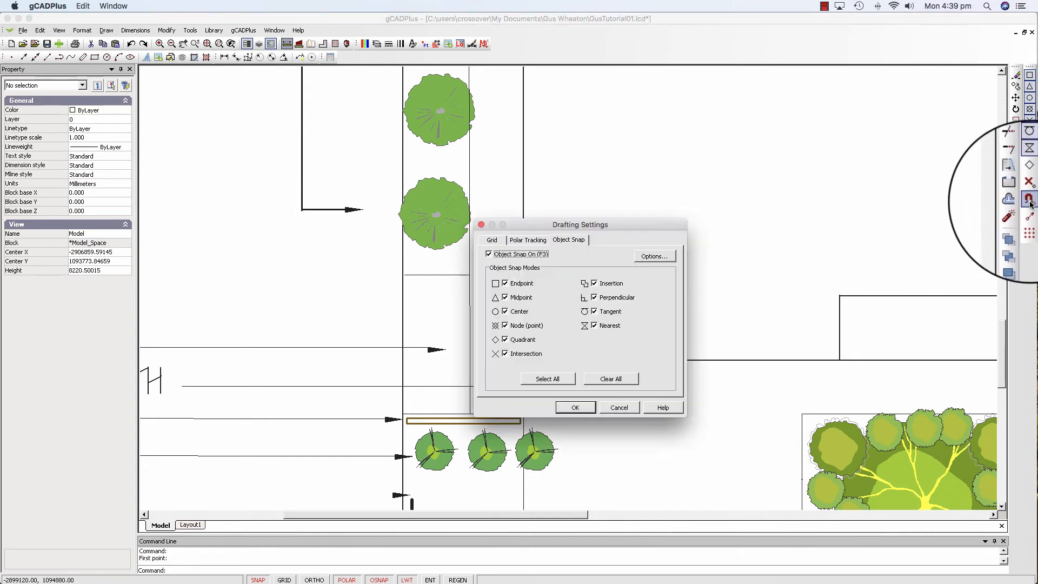
left_click(490, 254)
left_click(576, 407)
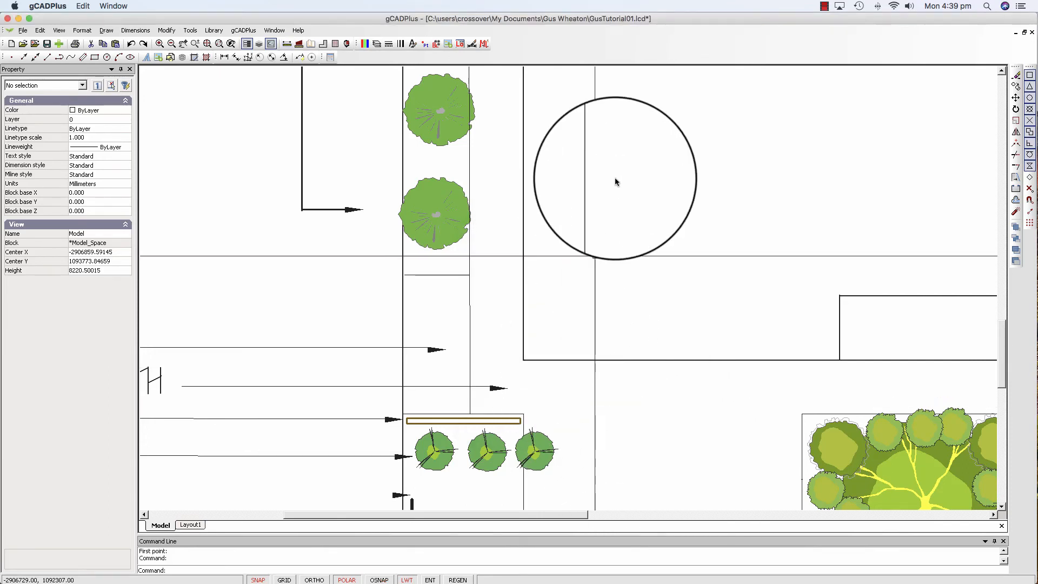
Measure the canopy diameter of the lowest tree in the pear tree row
right_click(615, 181)
left_click(635, 188)
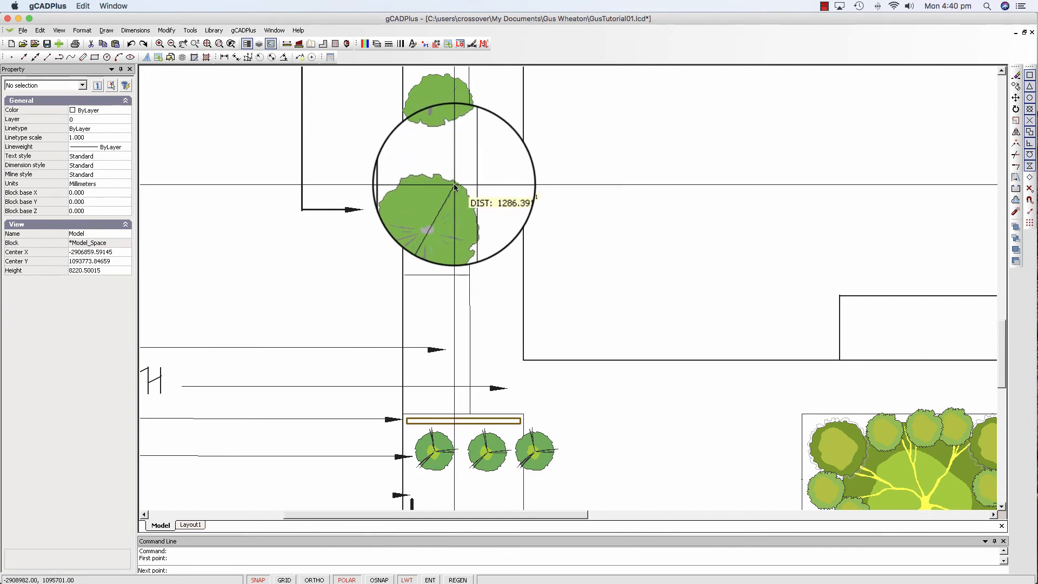
left_click(453, 187)
Set the X and Y scale of the lowest pear tree block to 1 and clear the selection
left_click(446, 217)
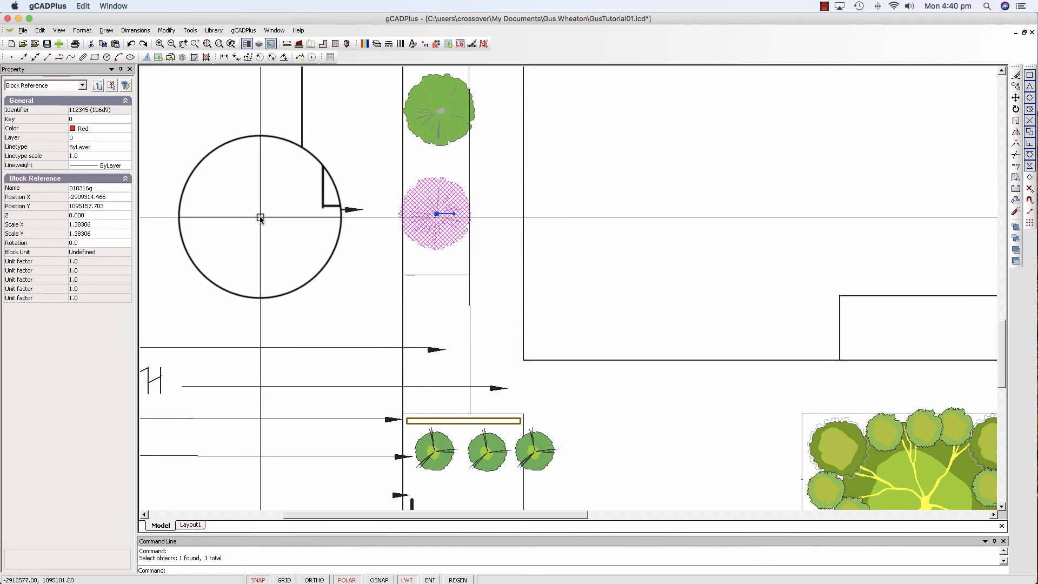
left_click(91, 224)
type("1")
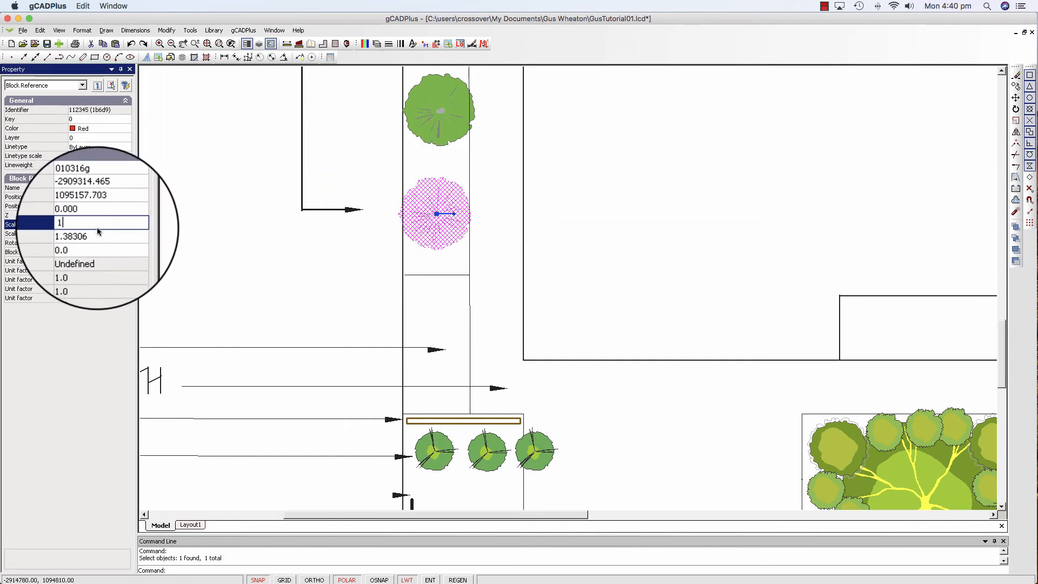
left_click(98, 232)
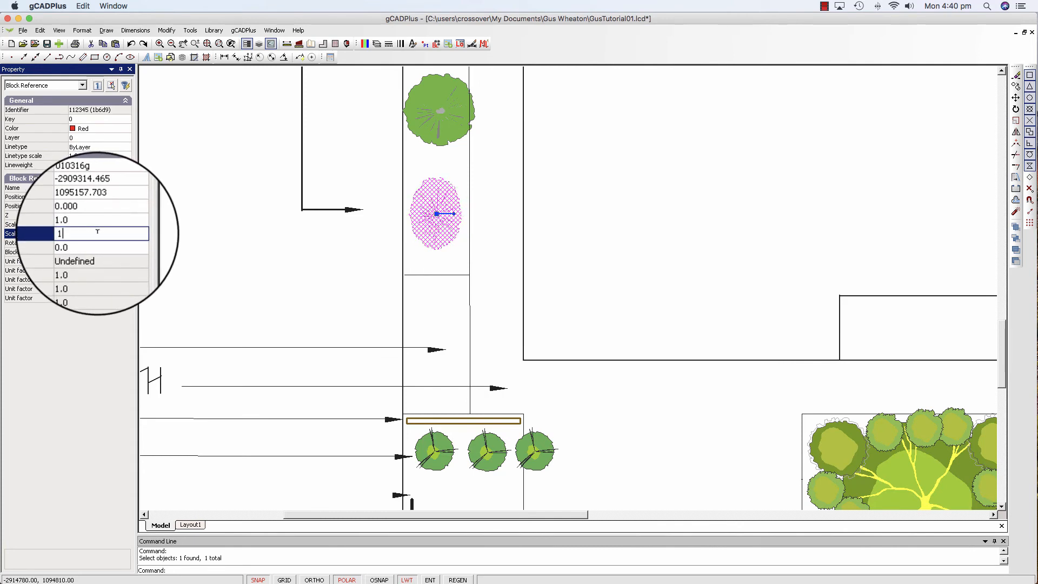
right_click(616, 224)
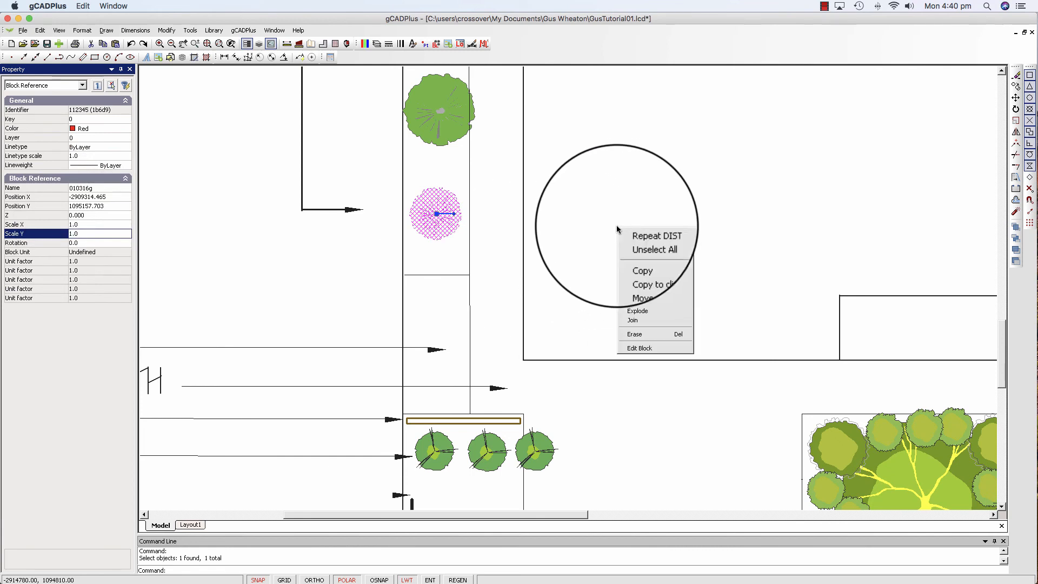
left_click(642, 241)
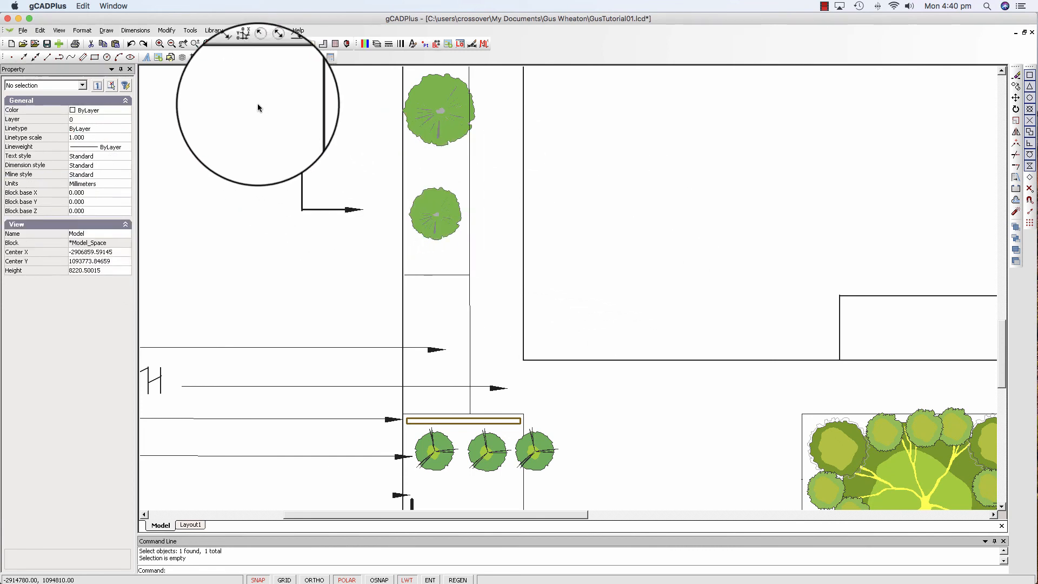
Measure the resized pear tree's canopy diameter to check the block's size at scale 1
left_click(287, 43)
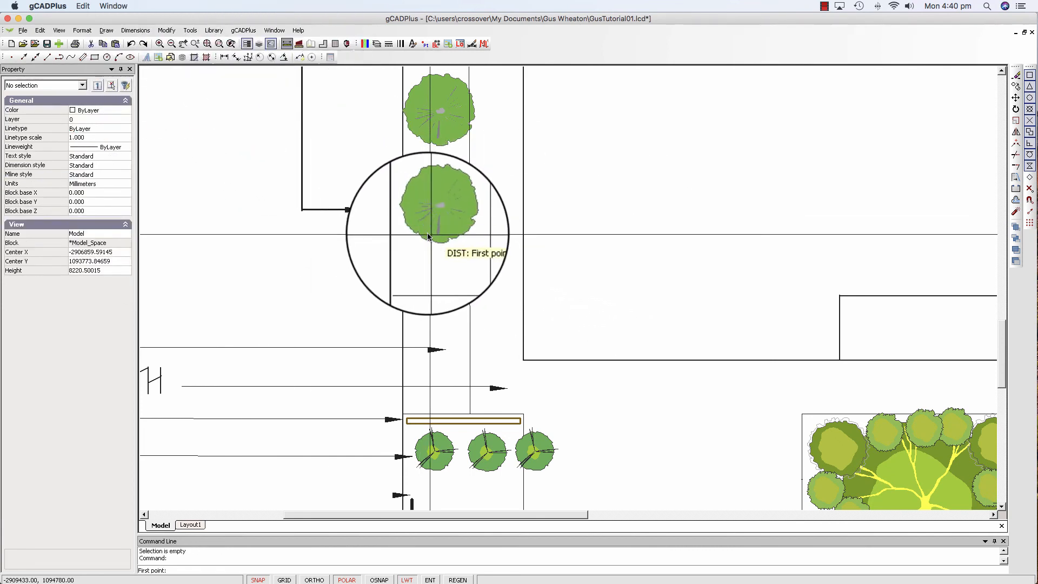
left_click(423, 235)
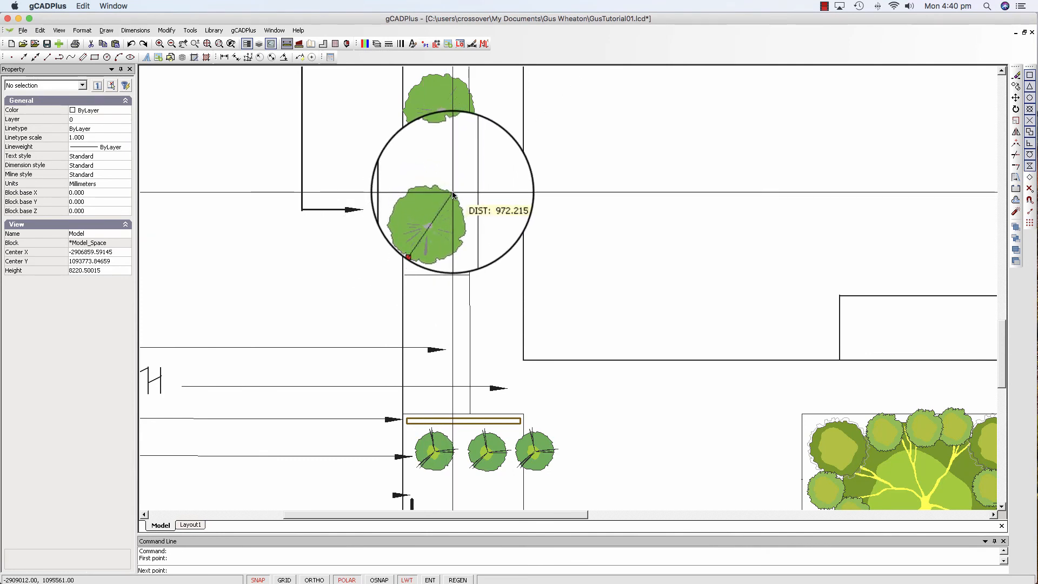
left_click(453, 195)
scroll(562, 248, "down", 4)
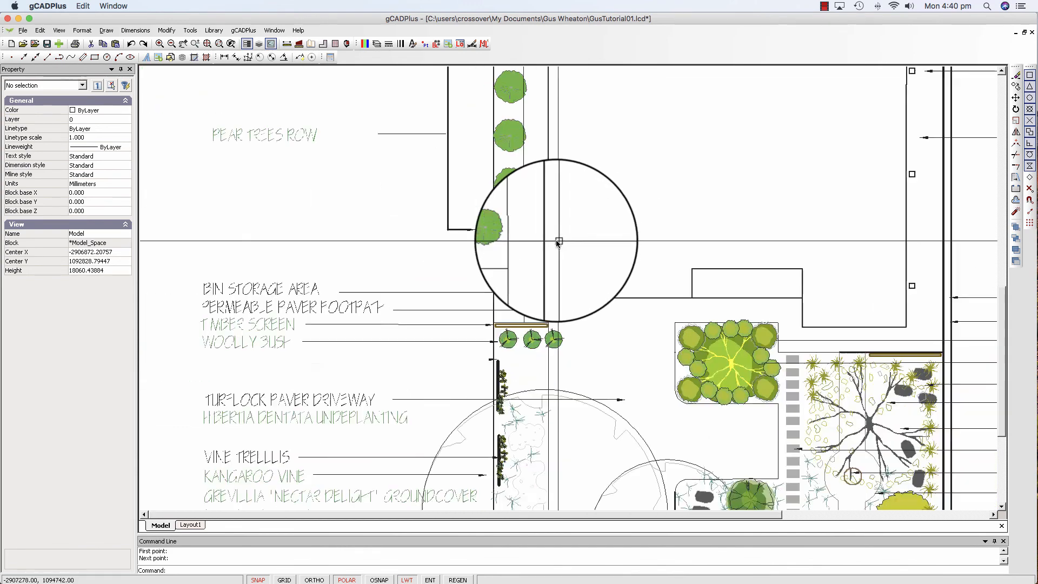
scroll(557, 243, "down", 2)
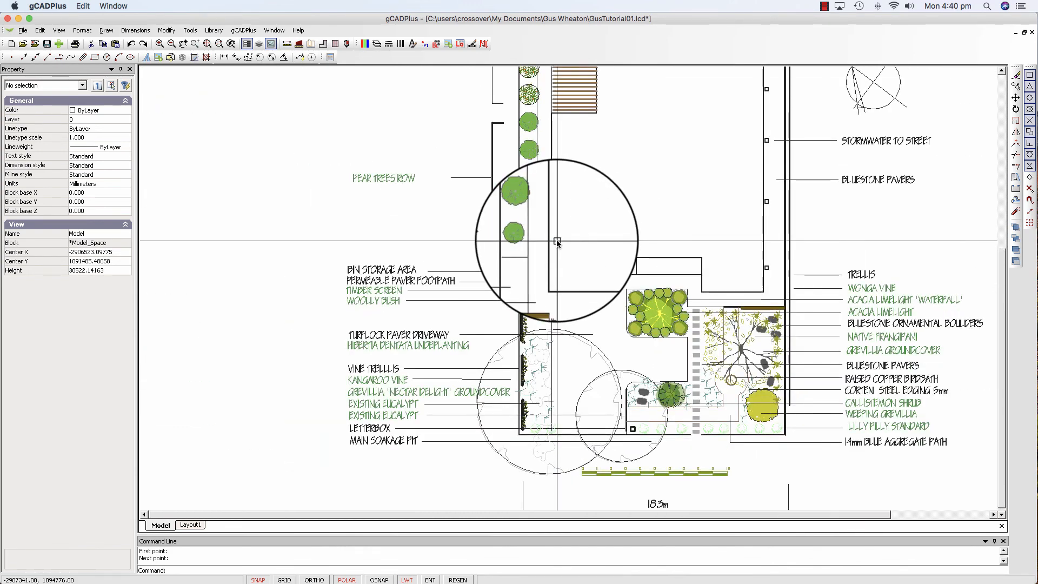